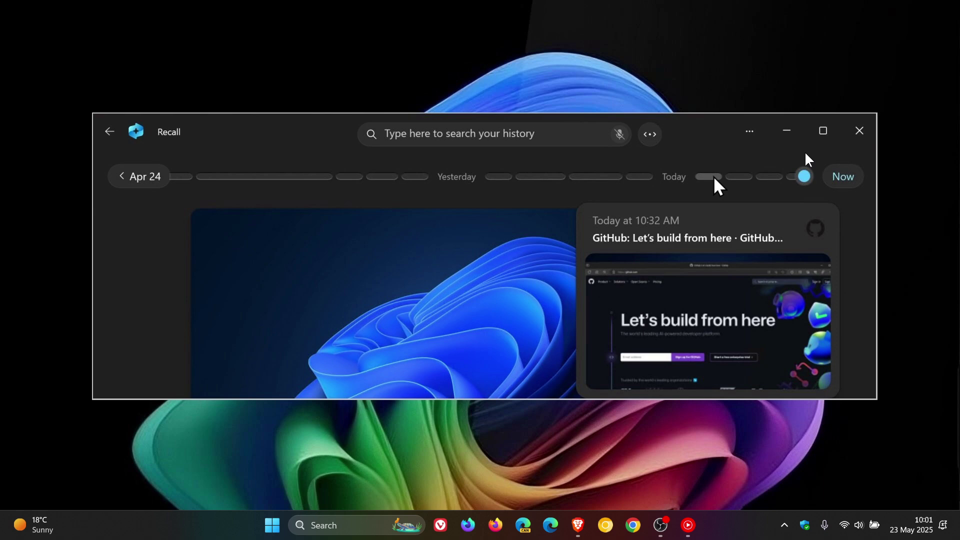
# Reach the Windows Update history via Start and Settings, listing 49 quality updates
pyautogui.click(270, 525)
pyautogui.click(611, 483)
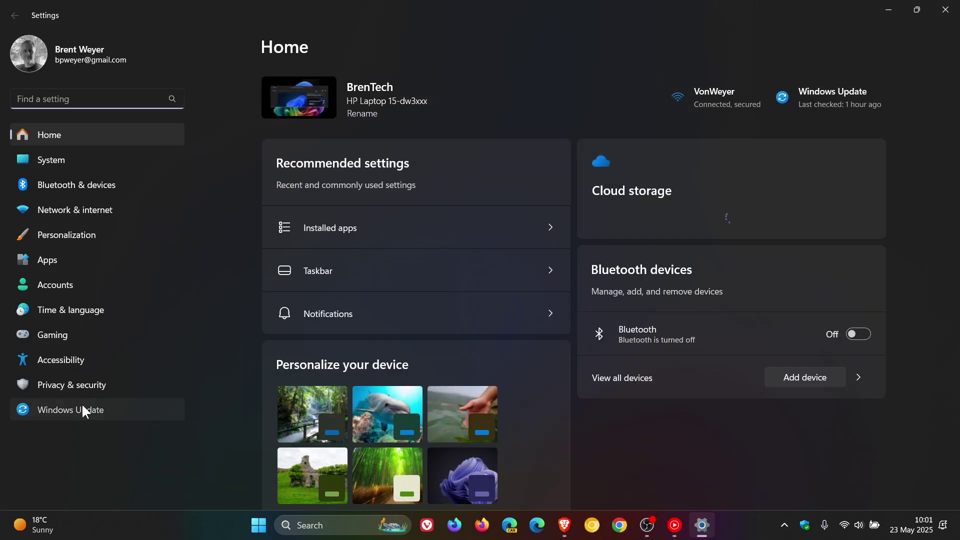
pyautogui.click(82, 406)
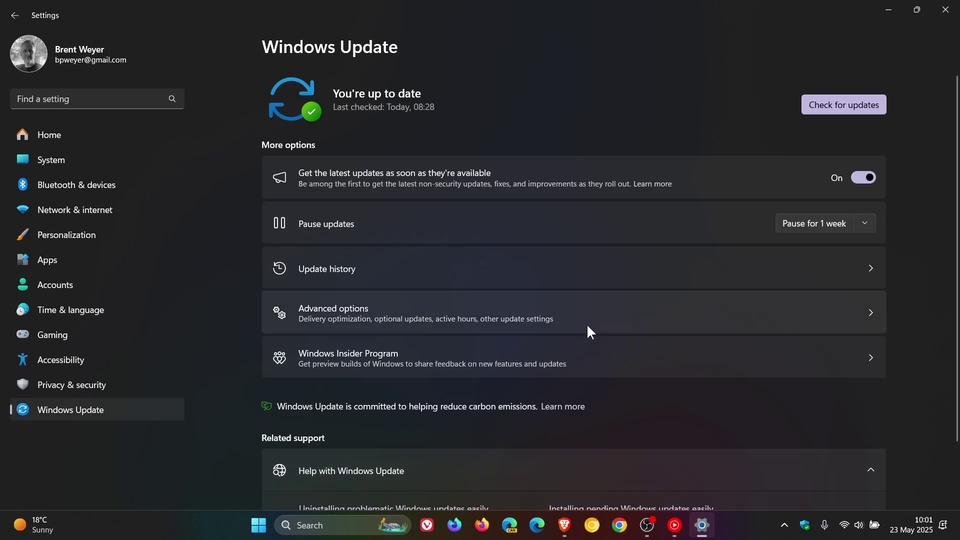
pyautogui.click(580, 279)
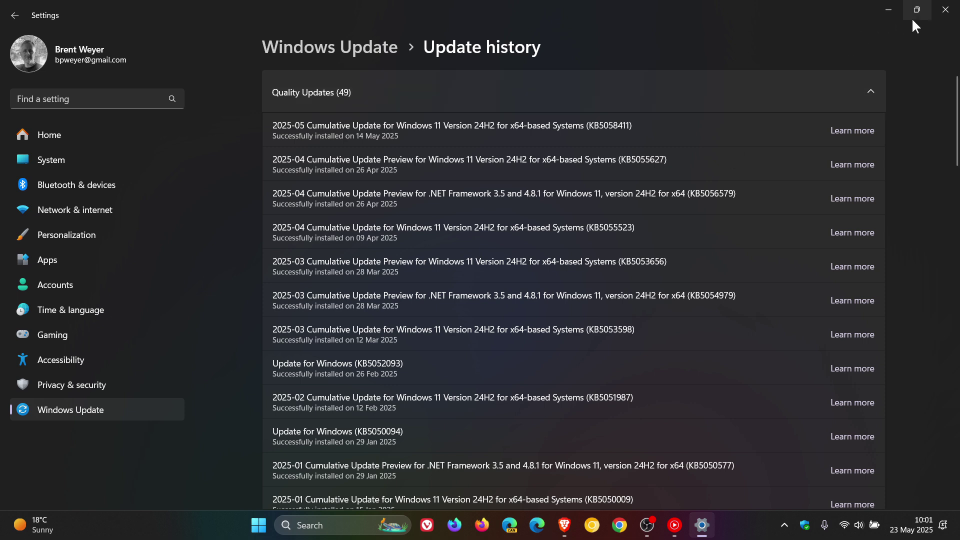
# Close the Settings window so the Recall timeline sits over the desktop
pyautogui.click(946, 15)
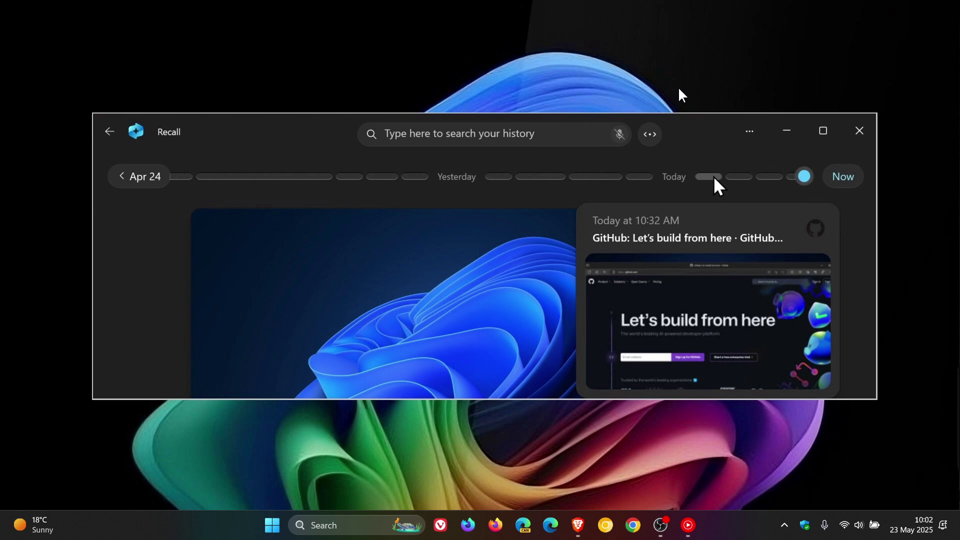
# Bring Brave's signal.org Download Signal for Windows page to the front
pyautogui.click(579, 530)
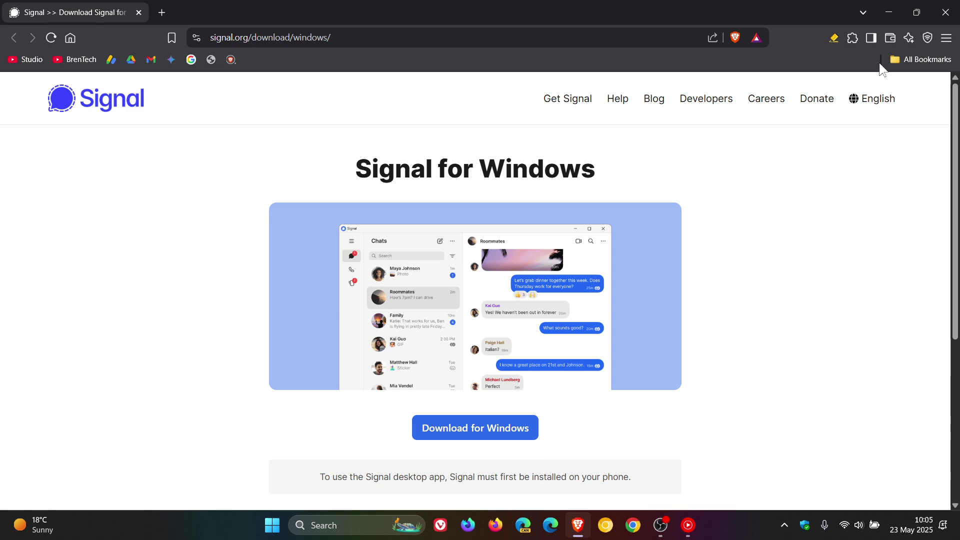
# Minimize the browser to reveal Recall's timeline previewing today's GitHub snapshot
pyautogui.click(889, 12)
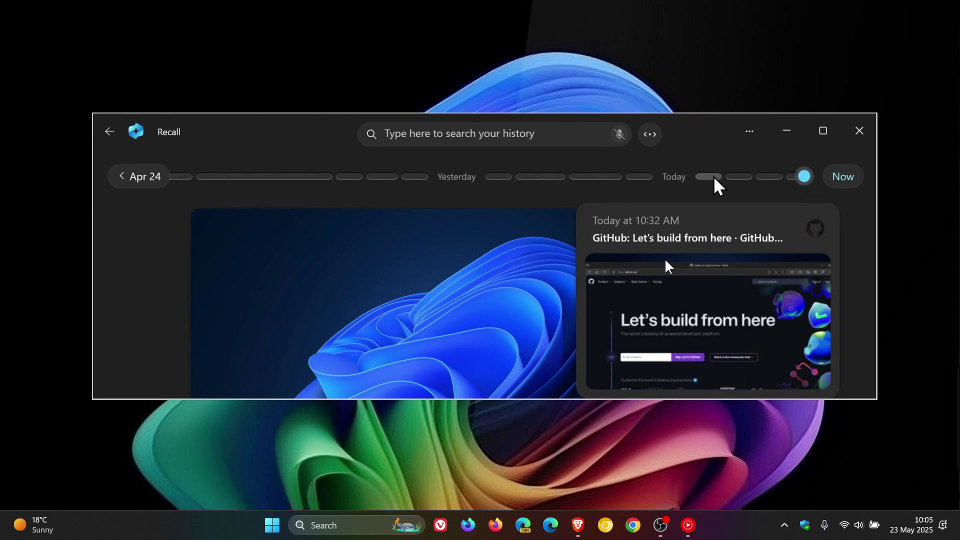